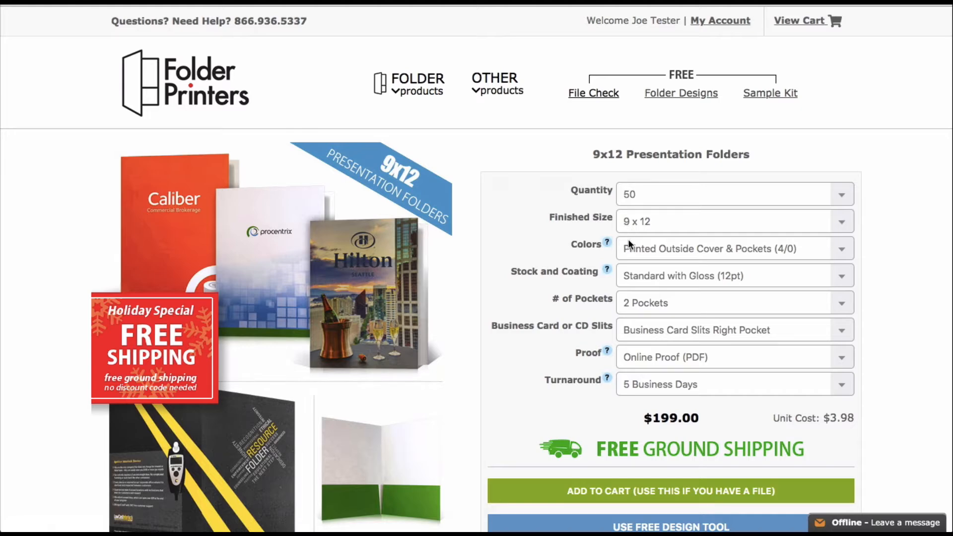
- Start a 9x12 presentation folder ($199.00 for 50) in the free design tool
{"action": "scroll", "coordinate": [627, 239], "scroll_direction": "down", "scroll_amount": 3}
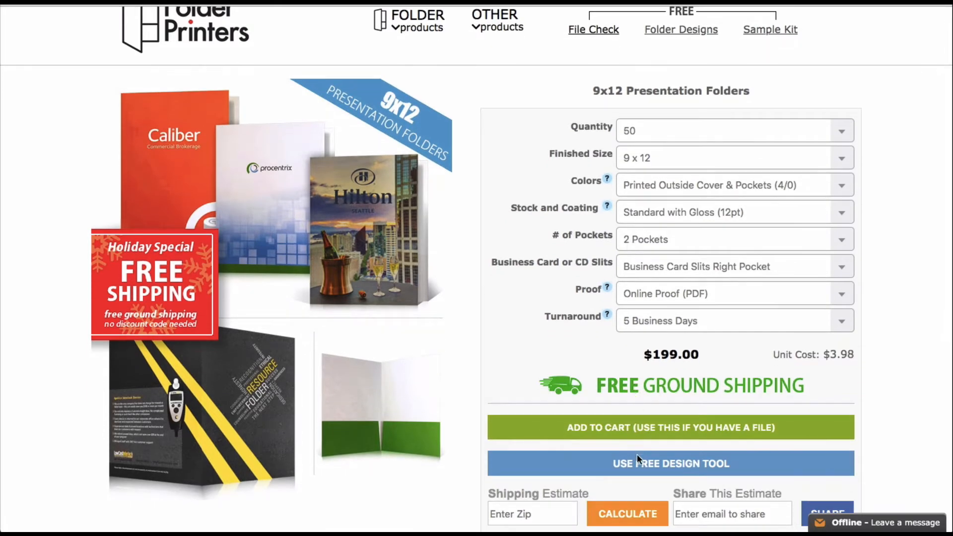
{"action": "left_click", "coordinate": [634, 460]}
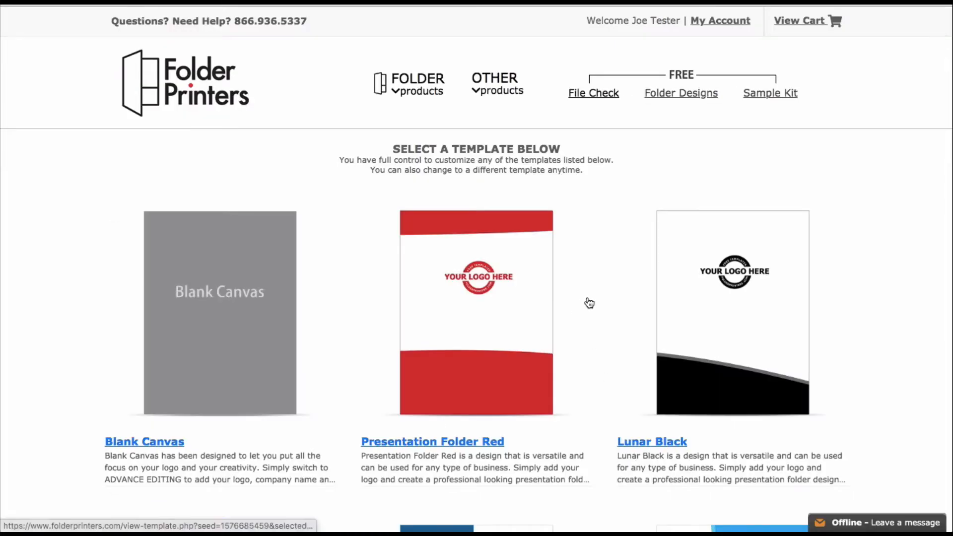
- Choose the Presentation Folder Red template from the template list
{"action": "scroll", "coordinate": [588, 298], "scroll_direction": "down", "scroll_amount": 20}
{"action": "scroll", "coordinate": [587, 297], "scroll_direction": "up", "scroll_amount": 20}
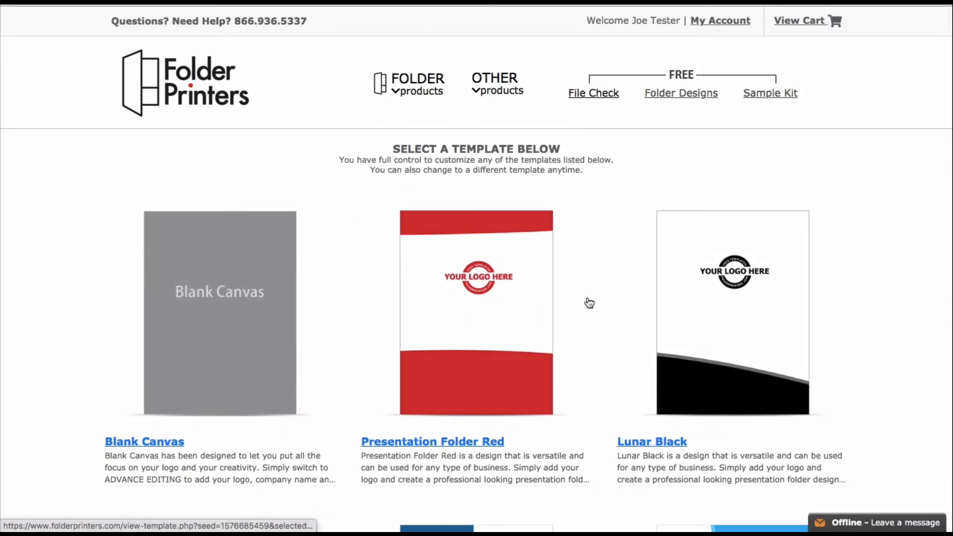
{"action": "left_click", "coordinate": [489, 296]}
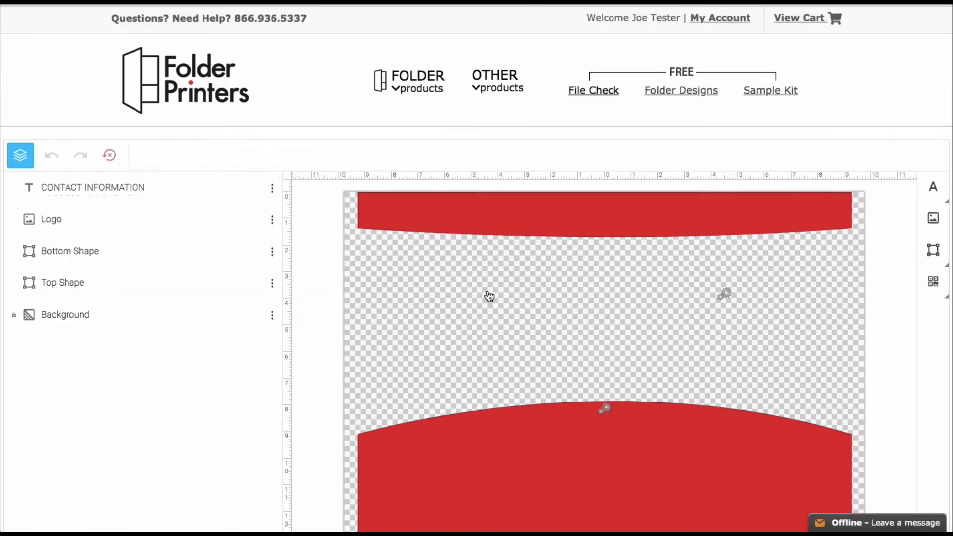
- Inspect the contact information, logo and bottom shape layers
{"action": "scroll", "coordinate": [489, 296], "scroll_direction": "down", "scroll_amount": 1}
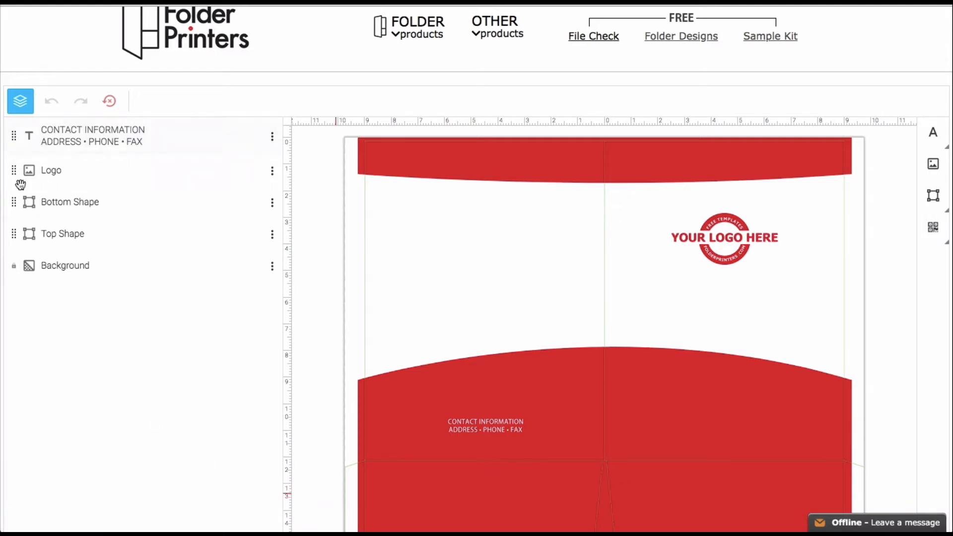
{"action": "left_click", "coordinate": [89, 140]}
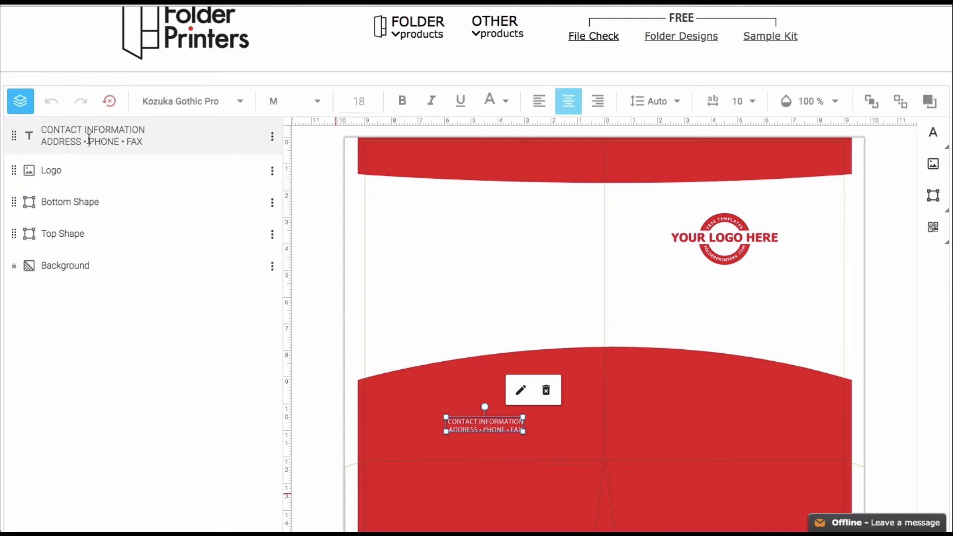
{"action": "left_click", "coordinate": [56, 178]}
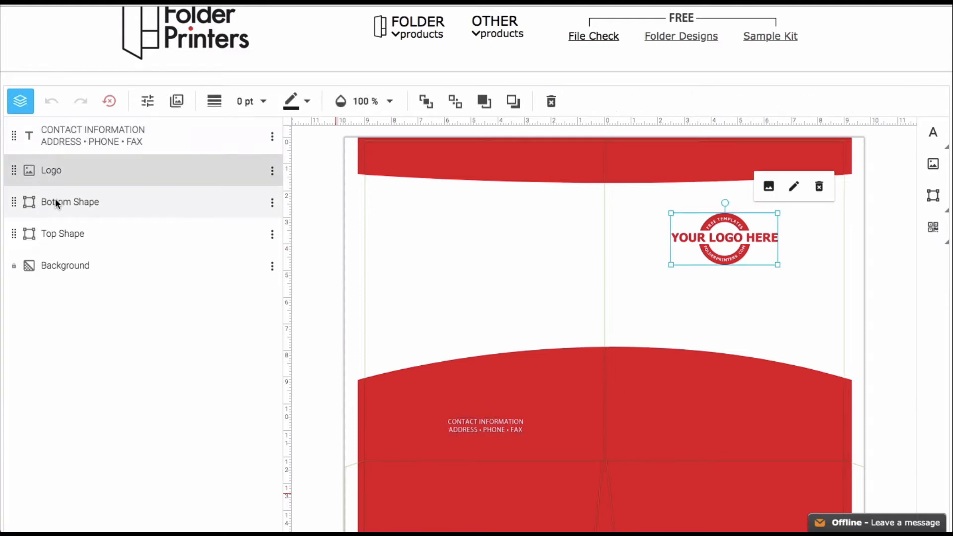
{"action": "left_click", "coordinate": [58, 202]}
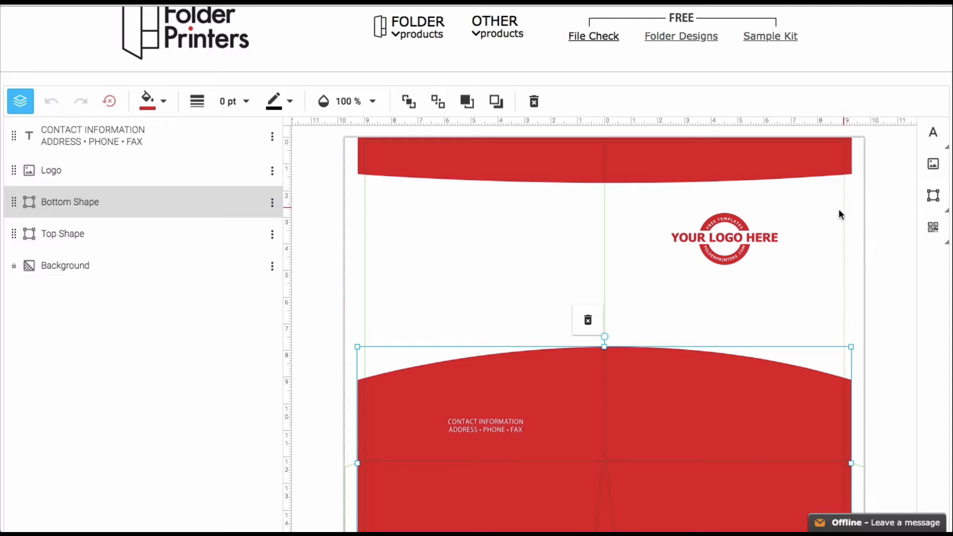
- Delete the YOUR LOGO HERE placeholder logo and bring up the image gallery
{"action": "left_click", "coordinate": [738, 239]}
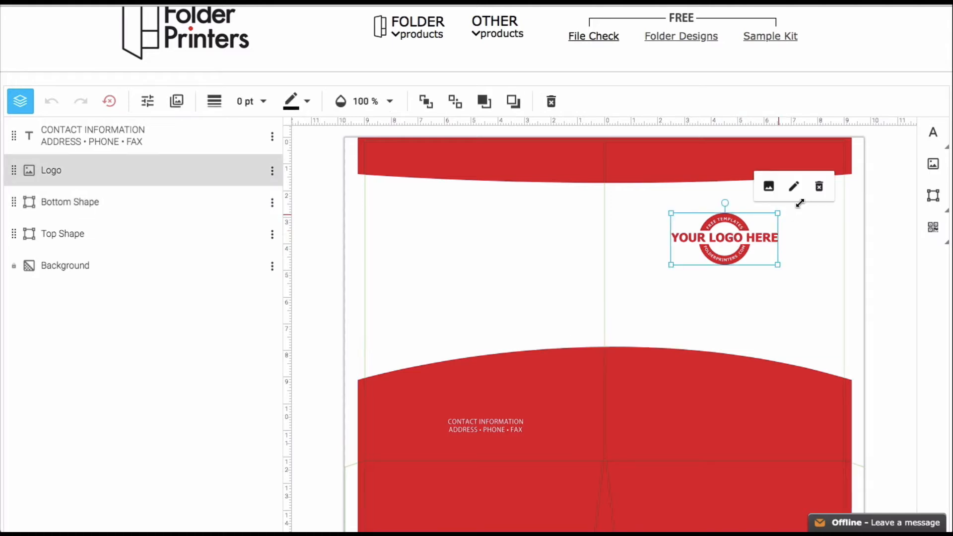
{"action": "left_click", "coordinate": [818, 187]}
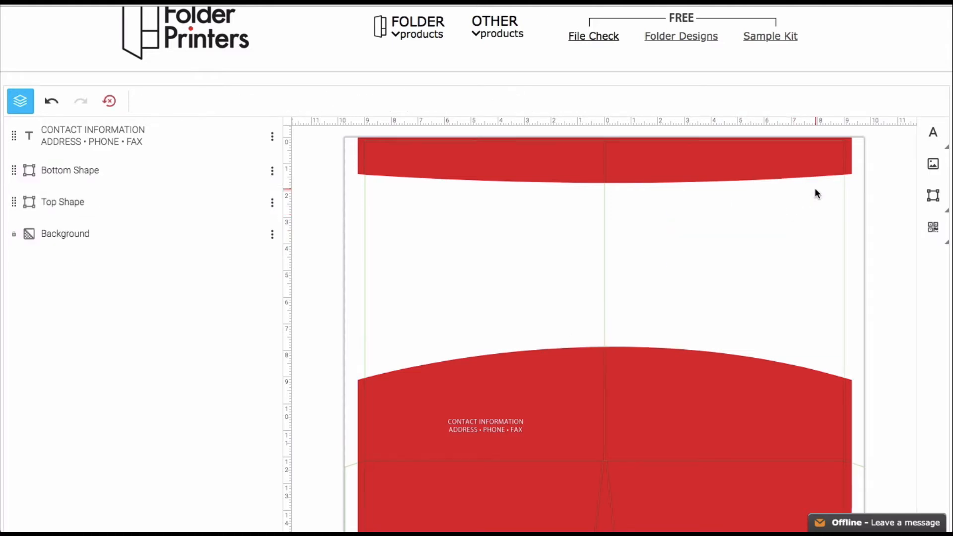
{"action": "left_click", "coordinate": [934, 165]}
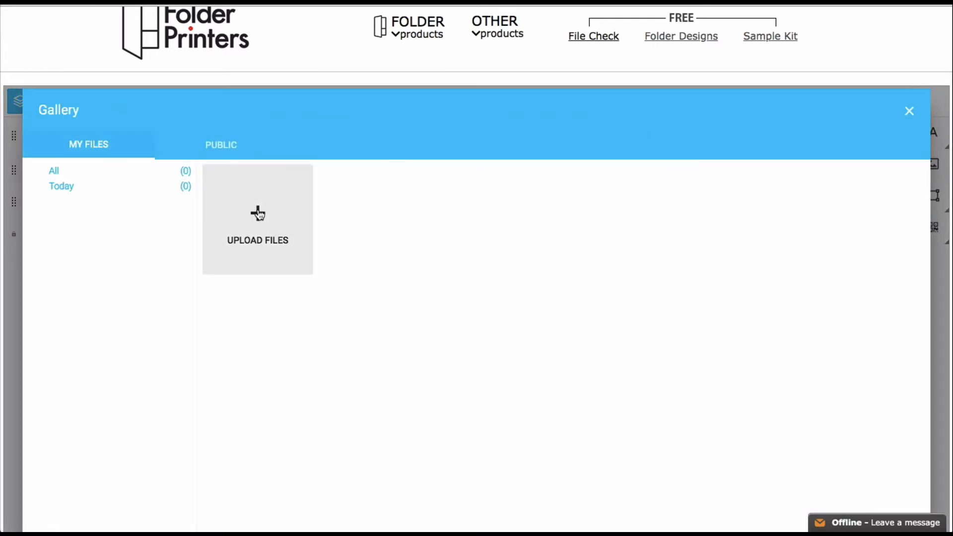
- Upload FP BLACK LOGO_small.png from the Logos folder into the gallery's My Files
{"action": "left_click", "coordinate": [258, 213]}
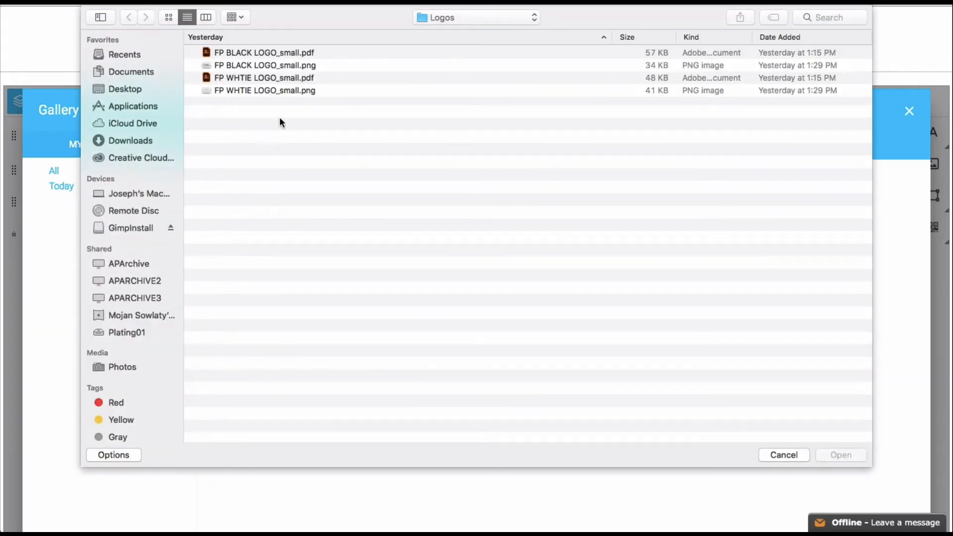
{"action": "left_click", "coordinate": [293, 69]}
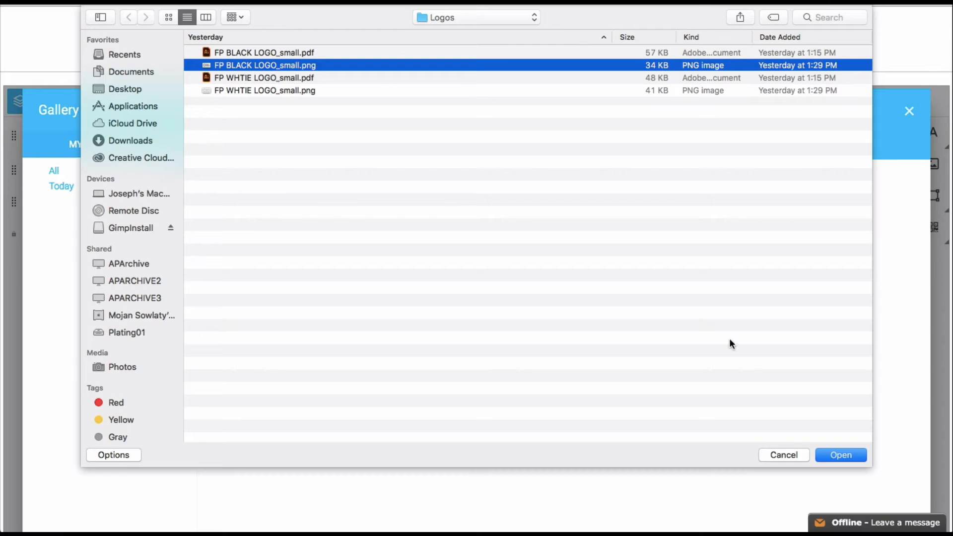
{"action": "left_click", "coordinate": [837, 454]}
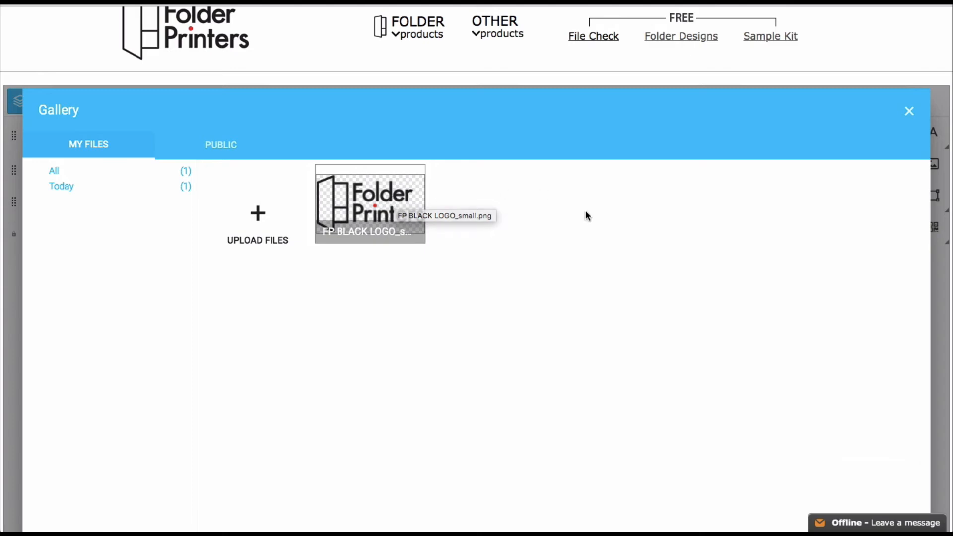
{"action": "scroll", "coordinate": [585, 215], "scroll_direction": "down", "scroll_amount": 2}
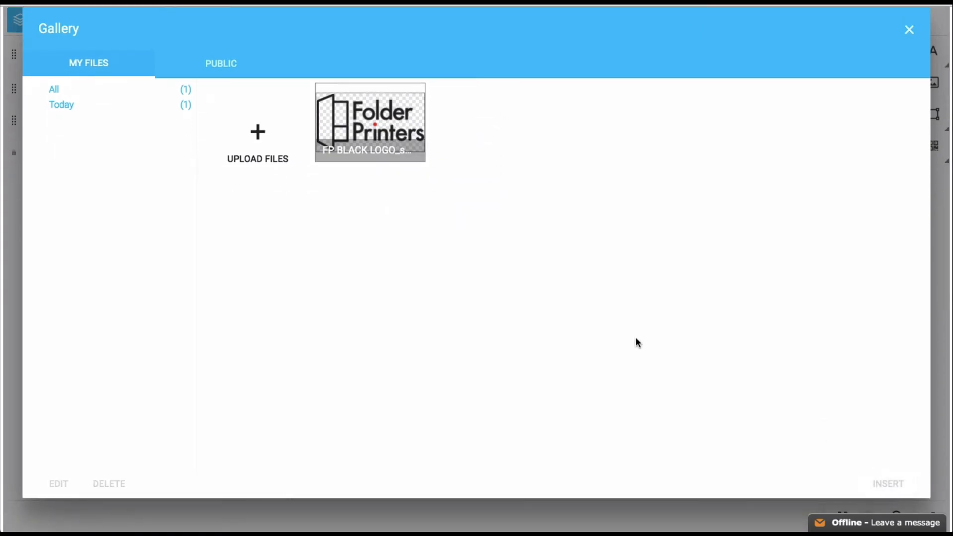
{"action": "scroll", "coordinate": [635, 337], "scroll_direction": "up", "scroll_amount": 1}
- Insert the black logo and place it, slightly smaller, in the upper-right white area
{"action": "double_click", "coordinate": [402, 174]}
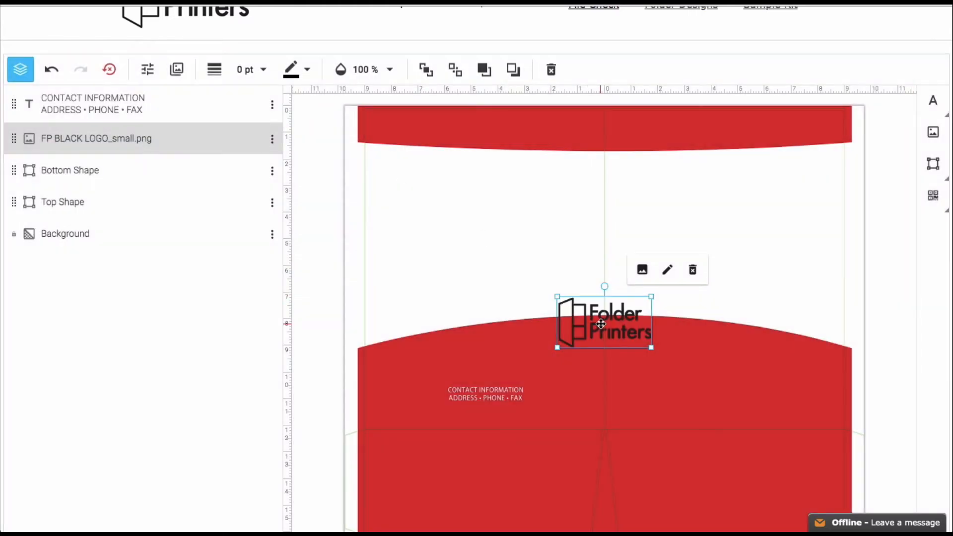
{"action": "left_click_drag", "start_coordinate": [600, 324], "coordinate": [723, 207]}
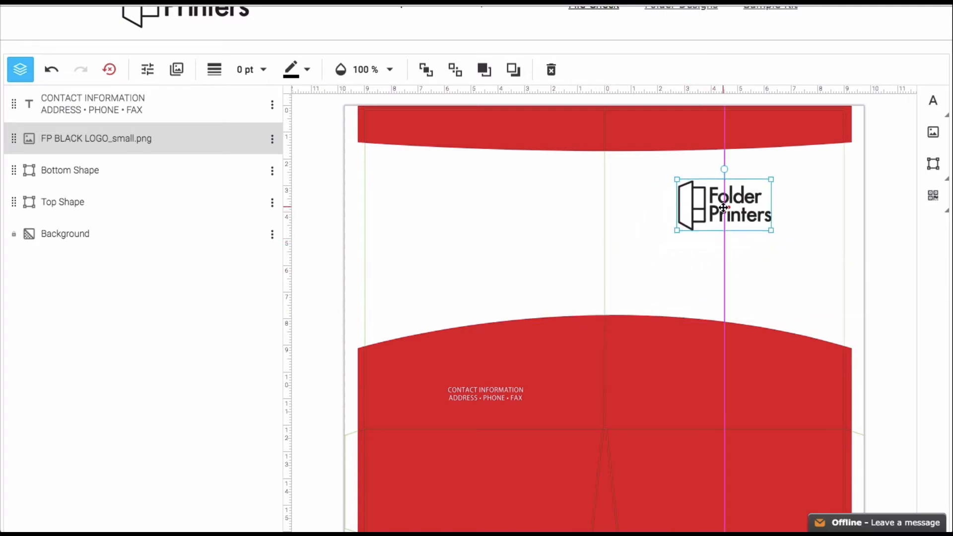
{"action": "left_click_drag", "start_coordinate": [723, 207], "coordinate": [721, 269]}
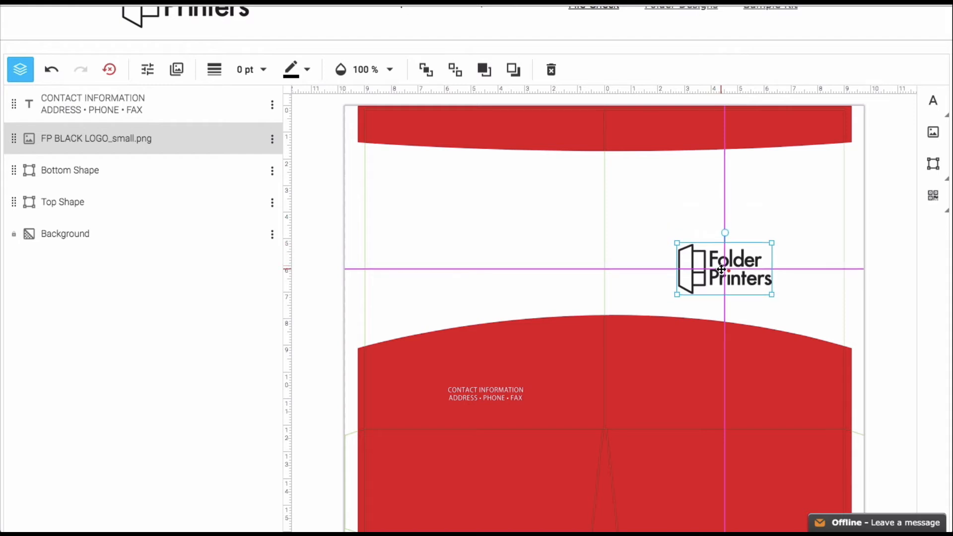
{"action": "left_click_drag", "start_coordinate": [721, 268], "coordinate": [722, 210]}
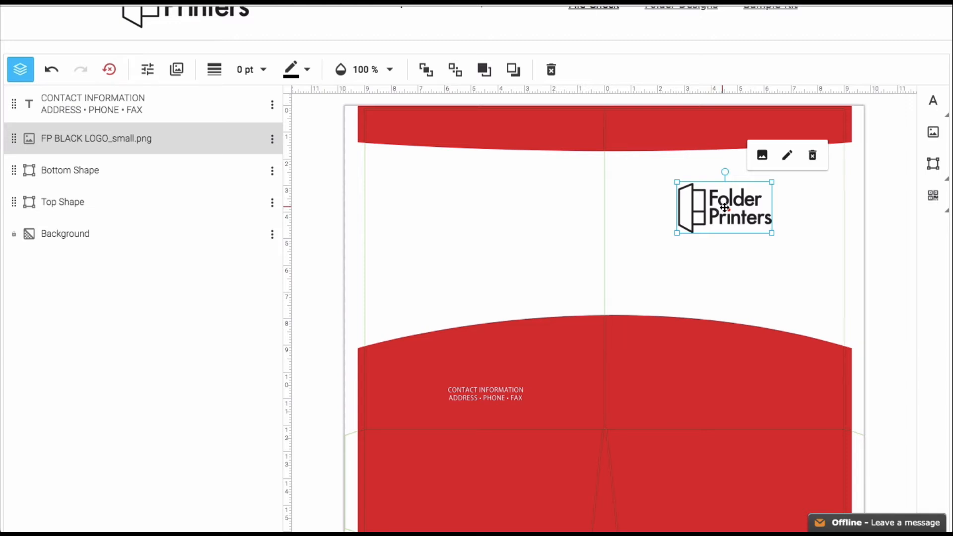
{"action": "left_click_drag", "start_coordinate": [769, 232], "coordinate": [725, 199]}
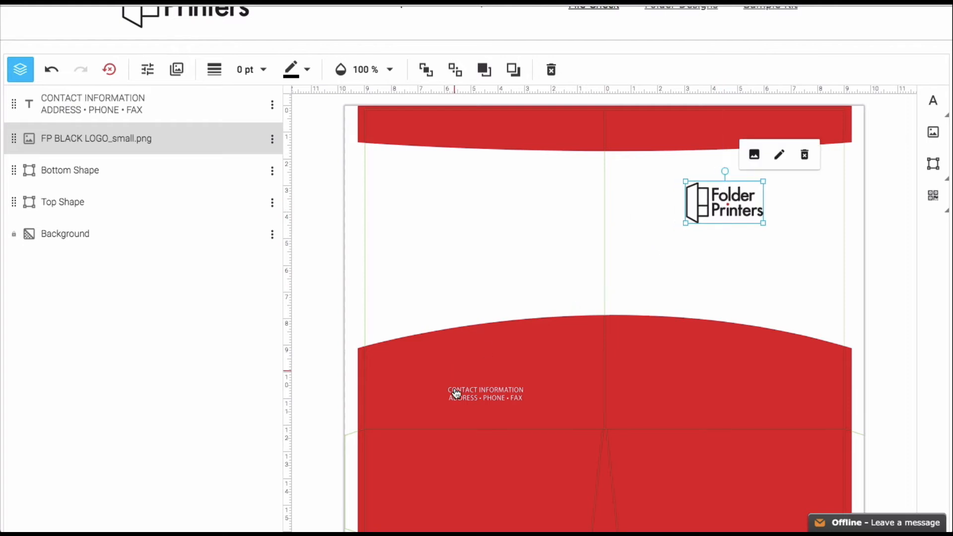
{"action": "left_click", "coordinate": [472, 396]}
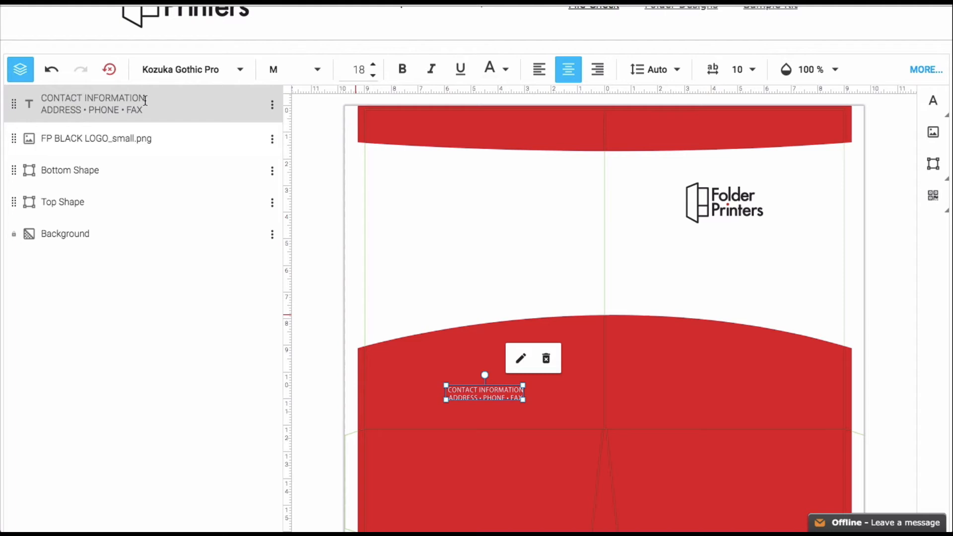
{"action": "left_click_drag", "start_coordinate": [146, 100], "coordinate": [46, 98]}
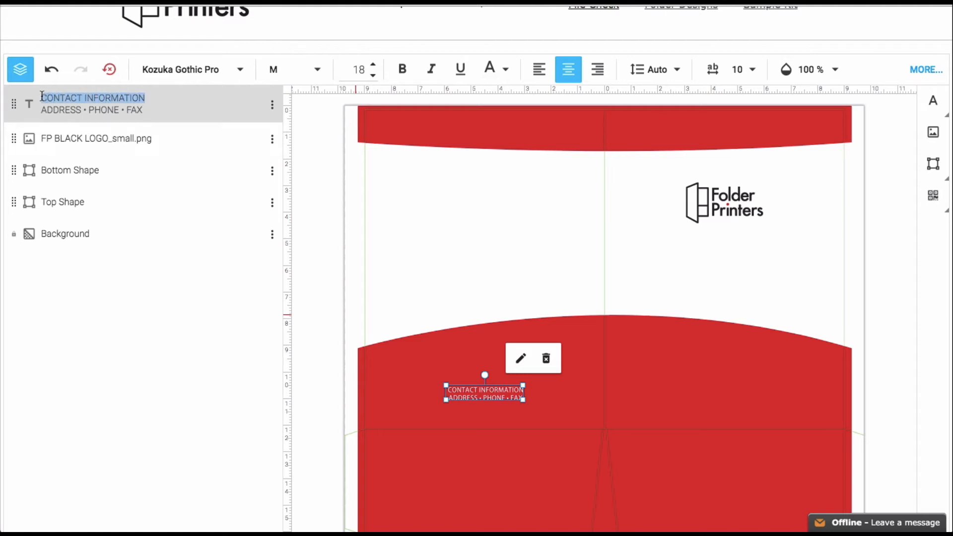
{"action": "type", "text": "www.folderprinters.com"}
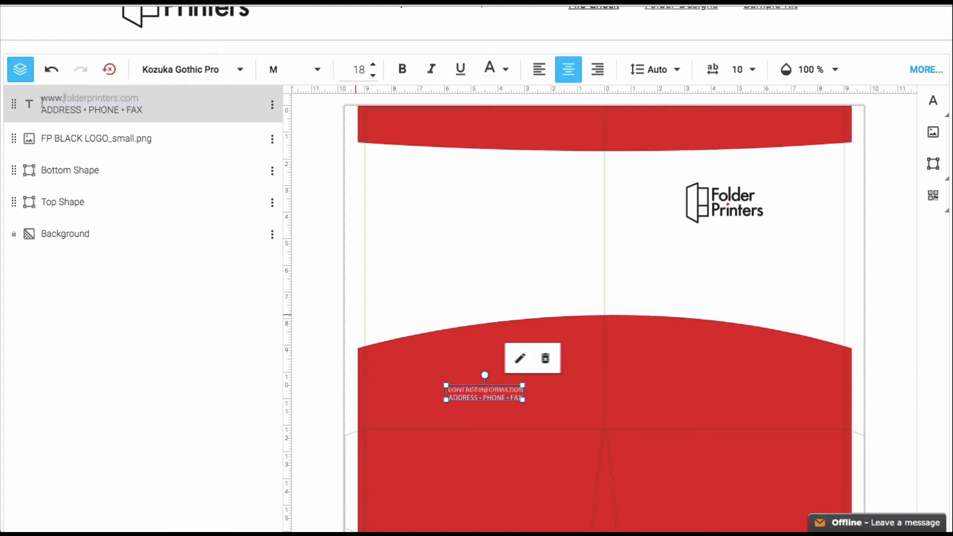
{"action": "left_click_drag", "start_coordinate": [136, 110], "coordinate": [44, 108]}
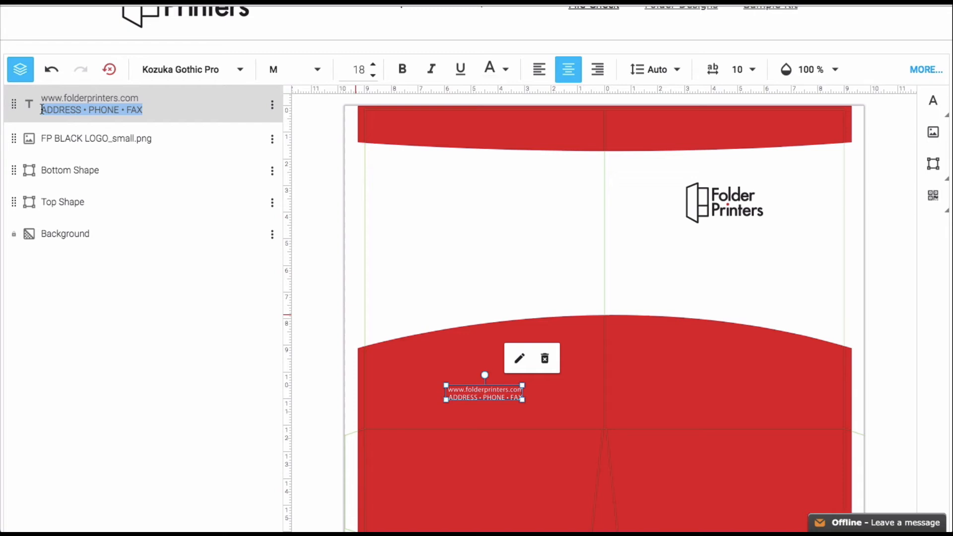
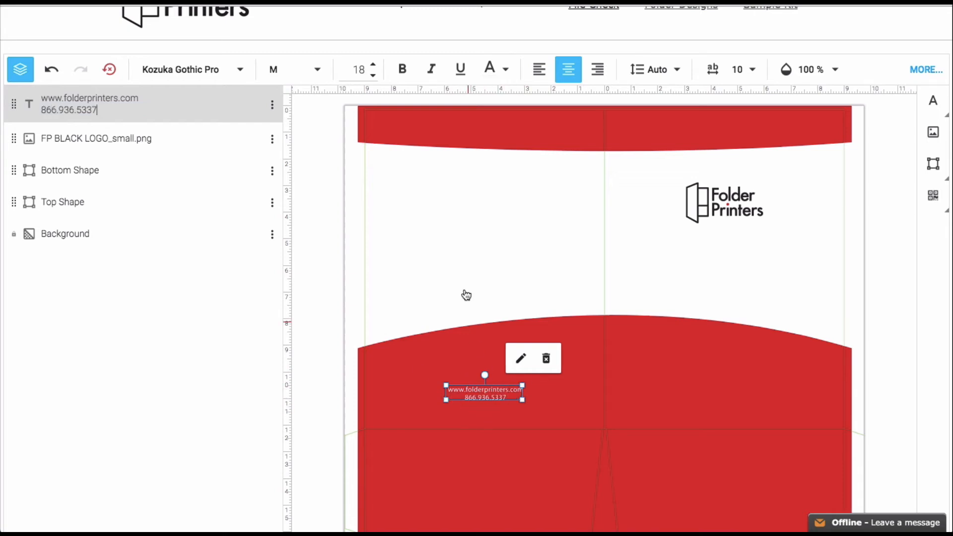
{"action": "left_click", "coordinate": [482, 269]}
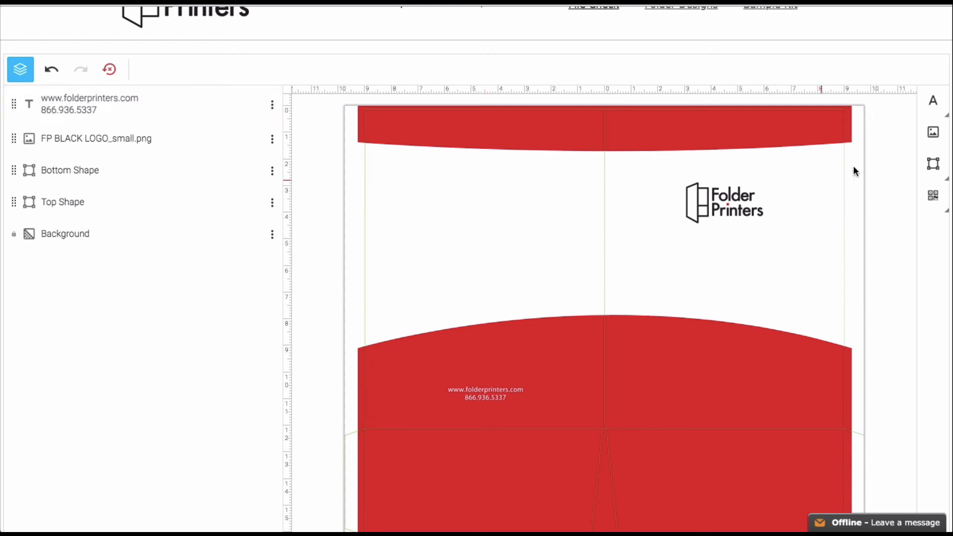
- Upload FP WHTIE LOGO_small.png and place the white logo on the folder
{"action": "left_click", "coordinate": [928, 132]}
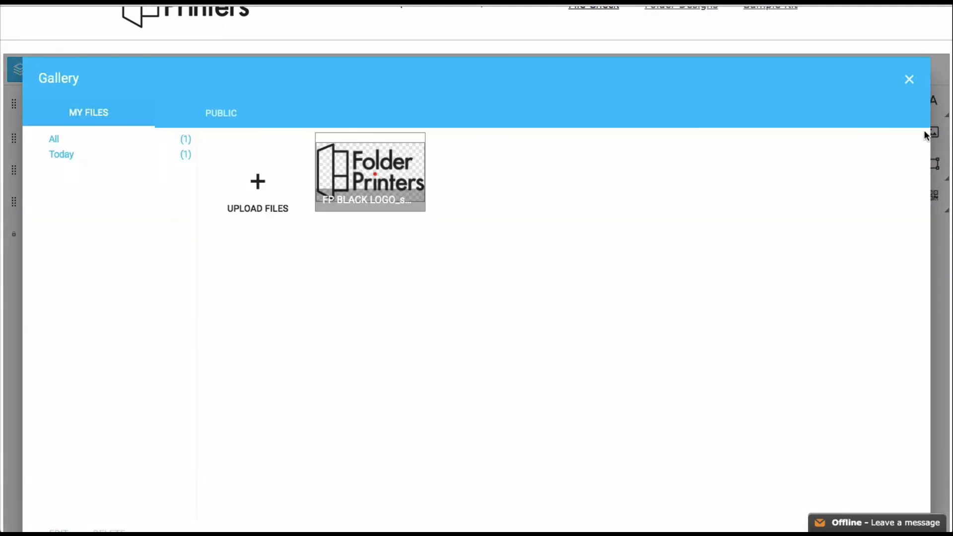
{"action": "left_click", "coordinate": [258, 184]}
{"action": "left_click", "coordinate": [248, 92]}
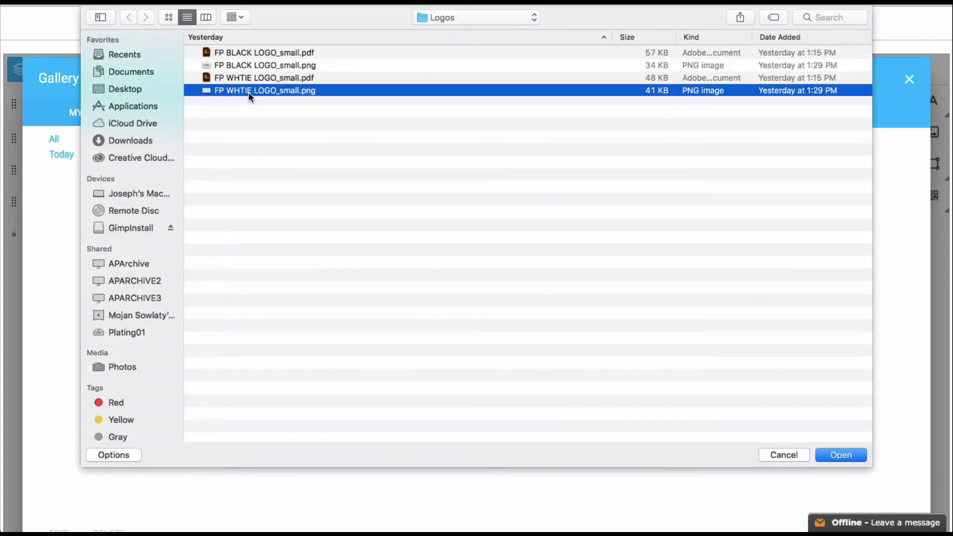
{"action": "left_click", "coordinate": [841, 455]}
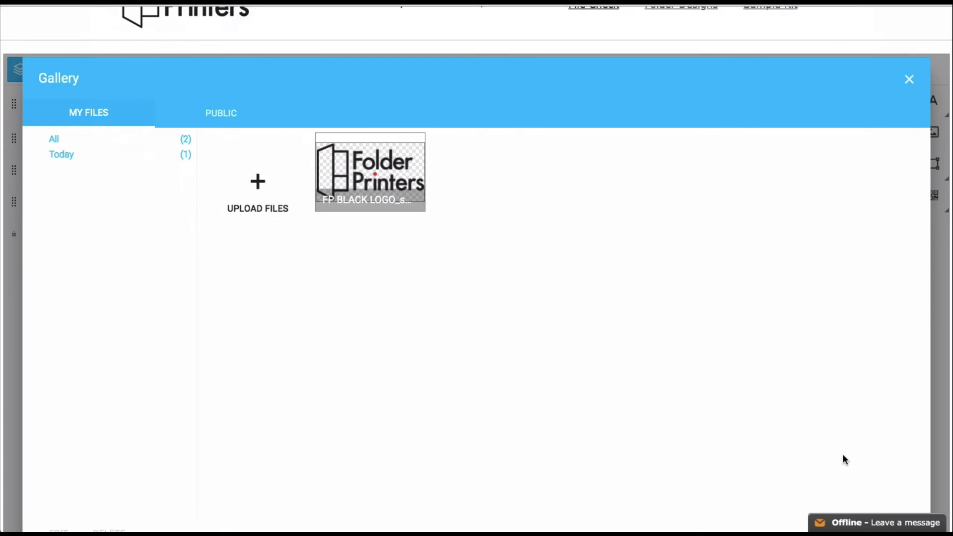
{"action": "left_click", "coordinate": [521, 159]}
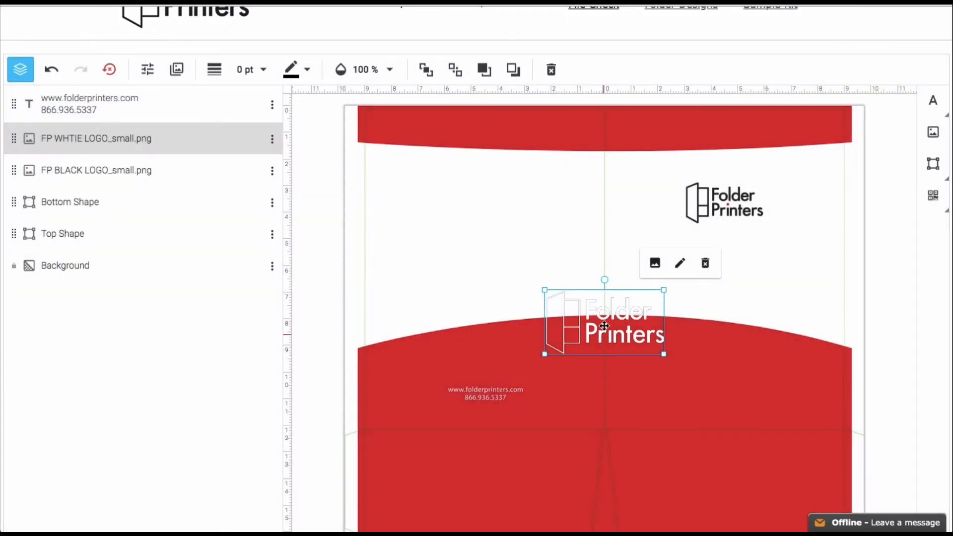
- Shrink the white logo and position it just above the website and phone text
{"action": "left_click_drag", "start_coordinate": [604, 325], "coordinate": [484, 350]}
{"action": "left_click_drag", "start_coordinate": [545, 315], "coordinate": [485, 360]}
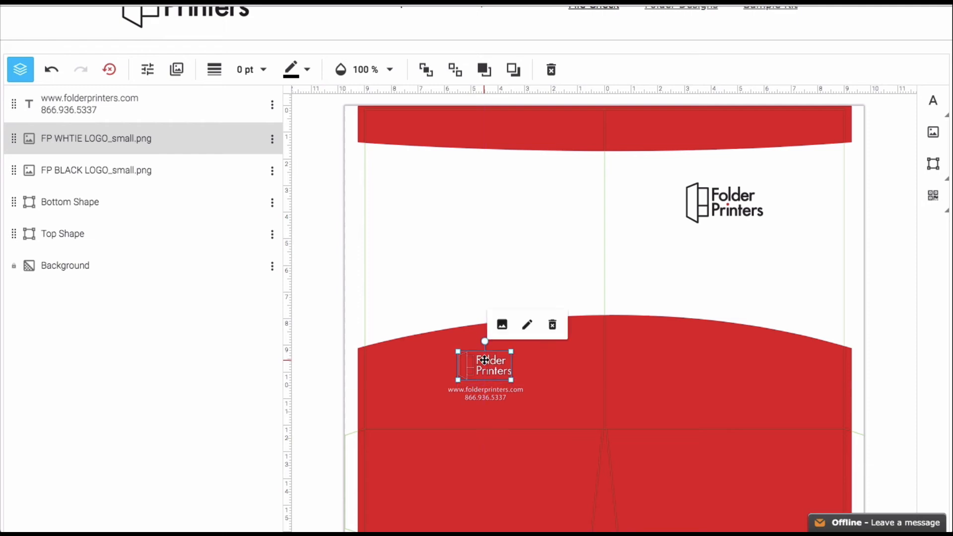
{"action": "left_click", "coordinate": [779, 250]}
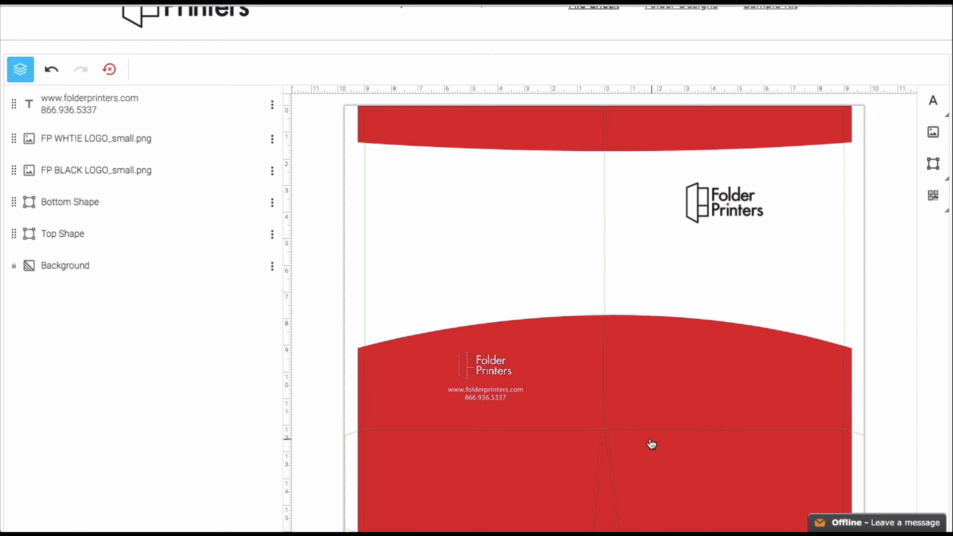
{"action": "left_click", "coordinate": [669, 386]}
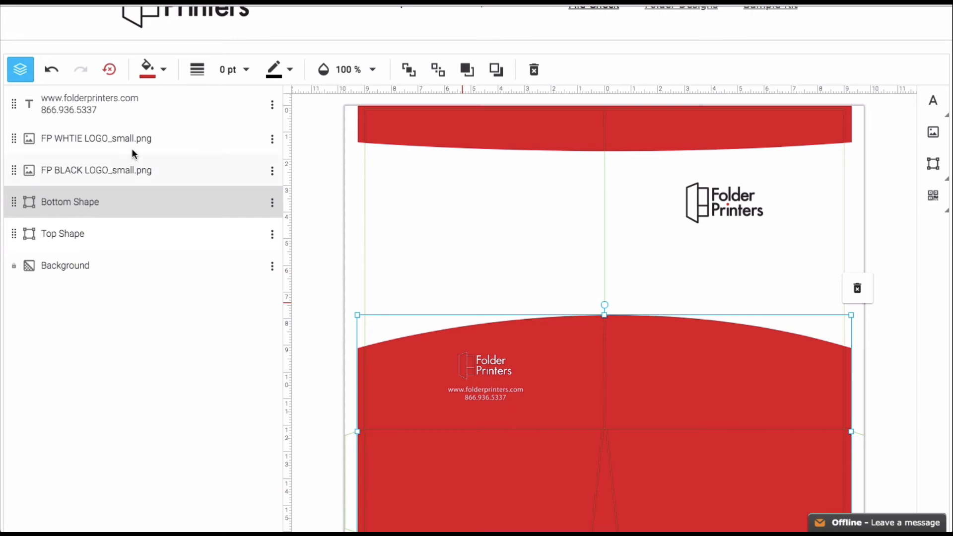
- Fill the bottom shape with black instead of red
{"action": "left_click", "coordinate": [163, 73]}
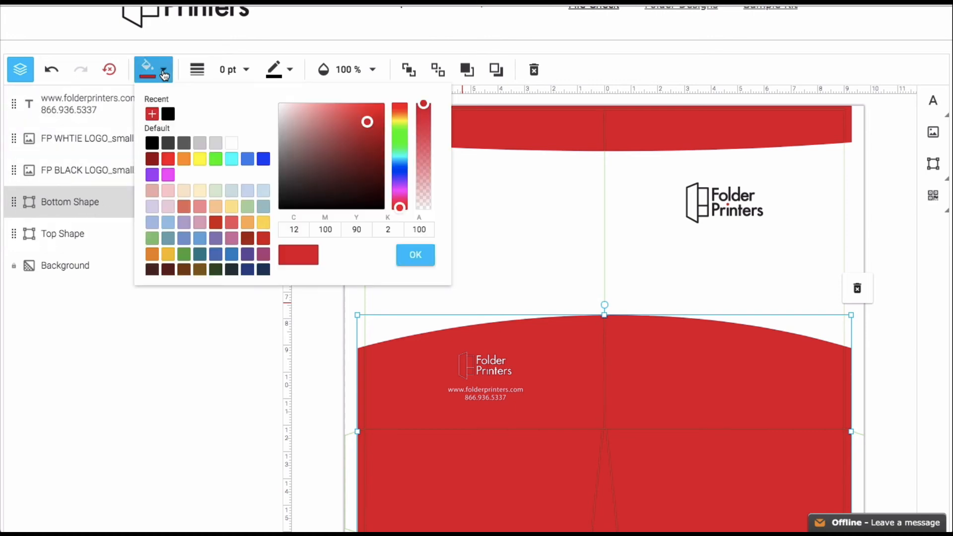
{"action": "left_click", "coordinate": [170, 116]}
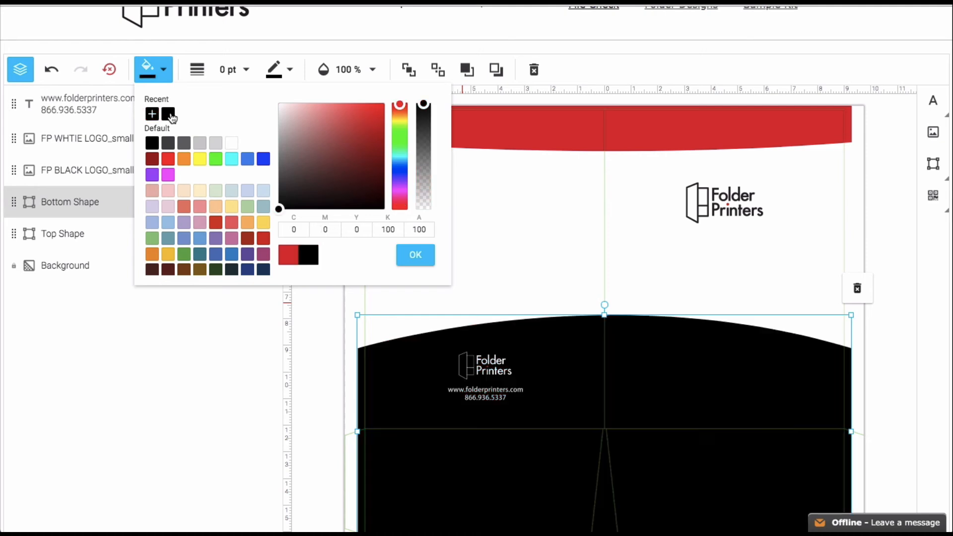
{"action": "left_click", "coordinate": [416, 256]}
- Fill the top shape with black as well
{"action": "left_click", "coordinate": [508, 128]}
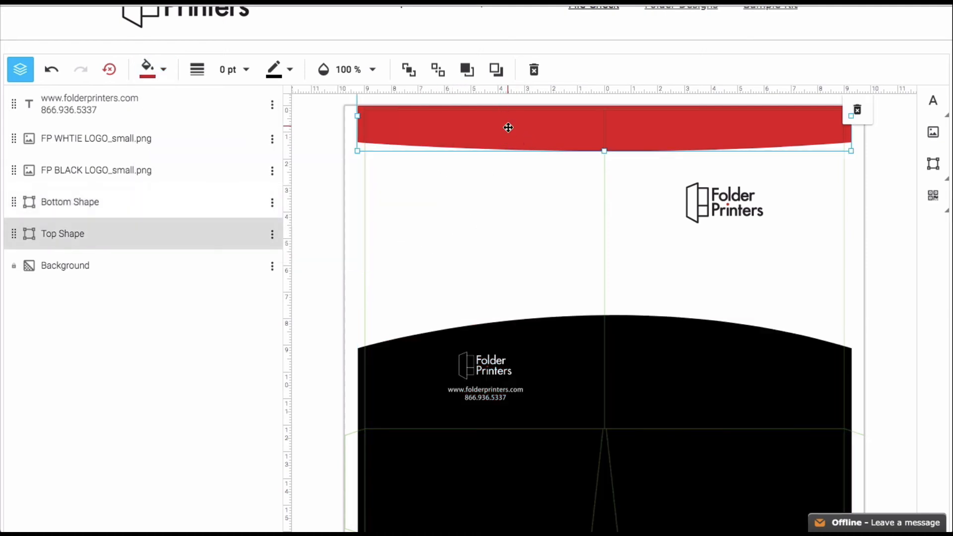
{"action": "left_click", "coordinate": [162, 72]}
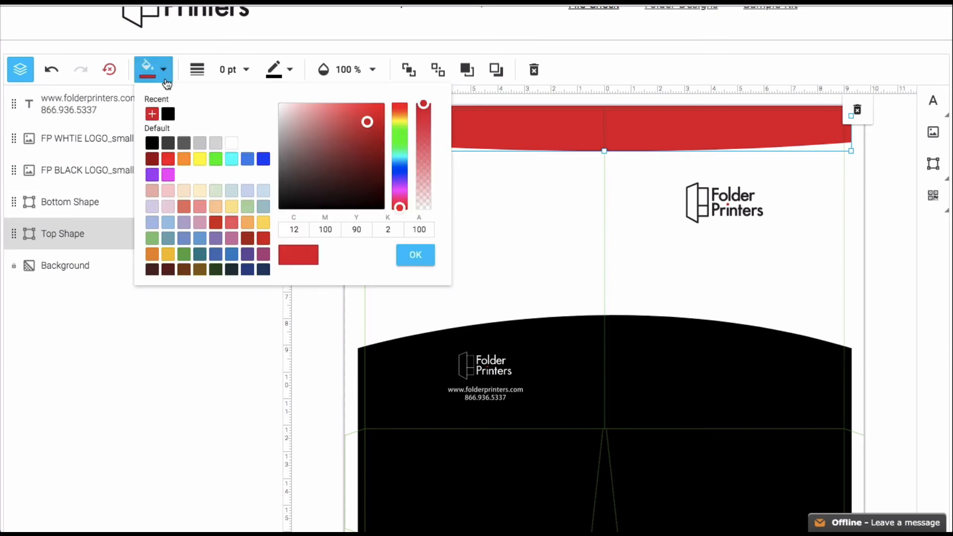
{"action": "left_click", "coordinate": [168, 114]}
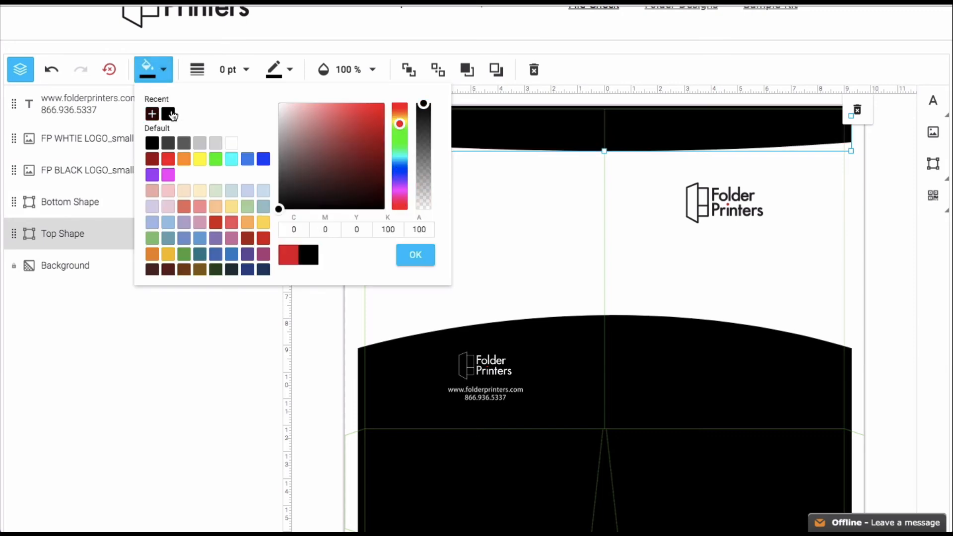
{"action": "left_click", "coordinate": [405, 255]}
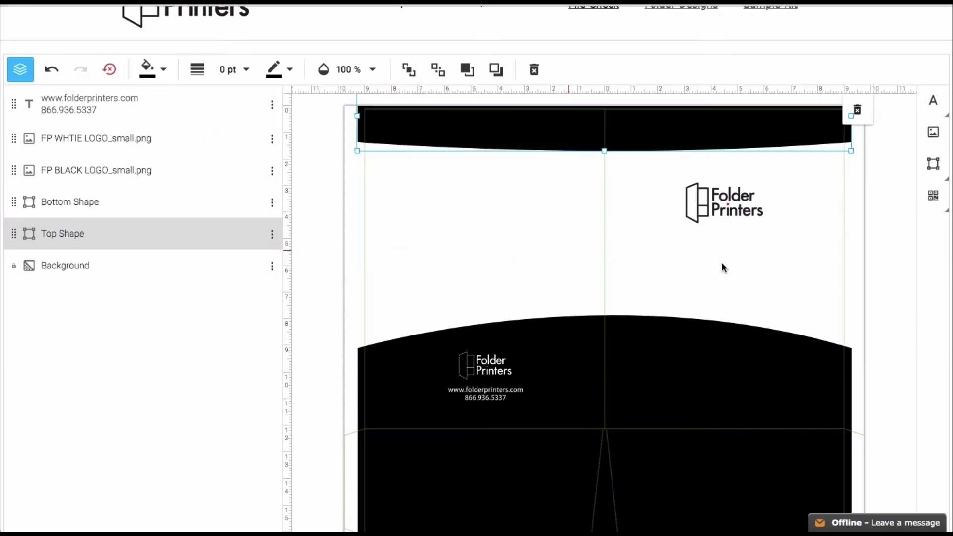
{"action": "left_click", "coordinate": [854, 247]}
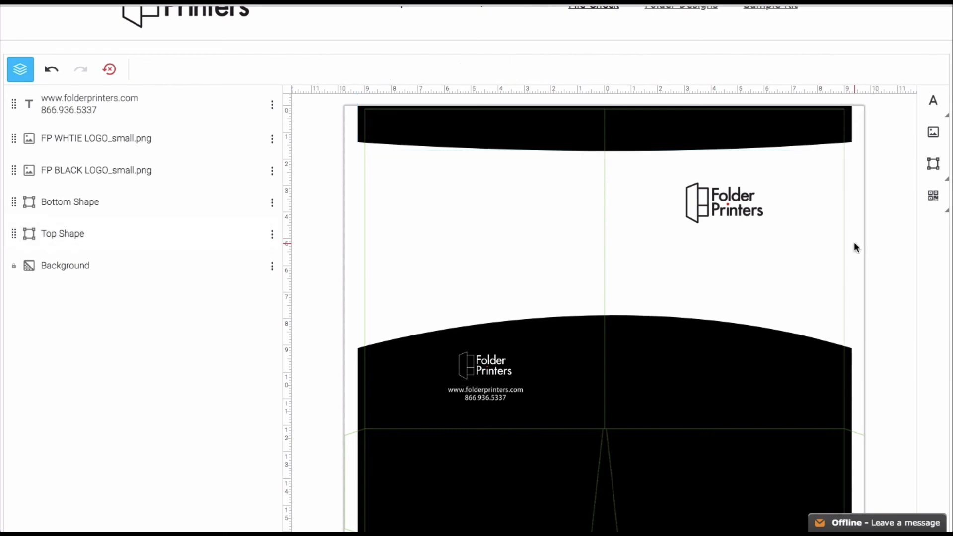
- Save the folder as a design named 'Blk Version 1'
{"action": "scroll", "coordinate": [854, 247], "scroll_direction": "down", "scroll_amount": 3}
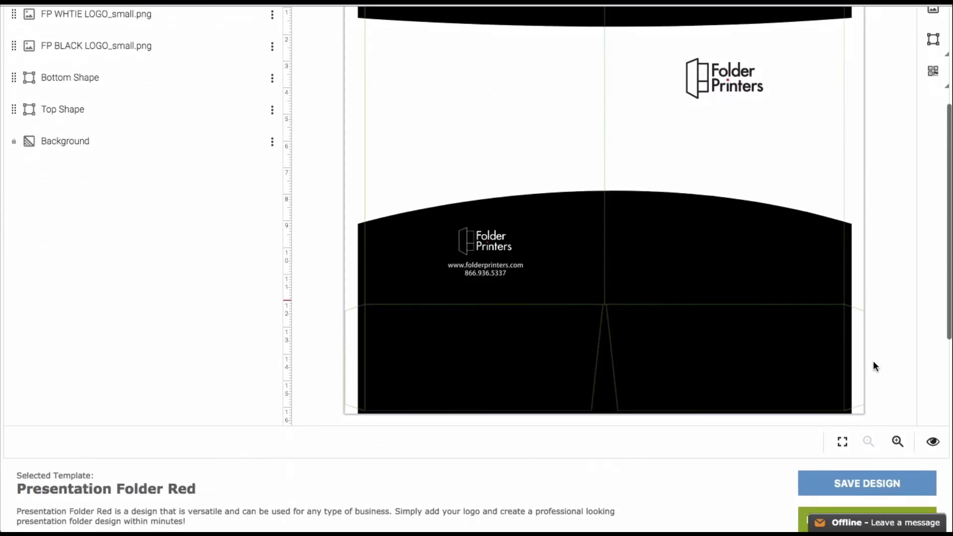
{"action": "left_click", "coordinate": [861, 481]}
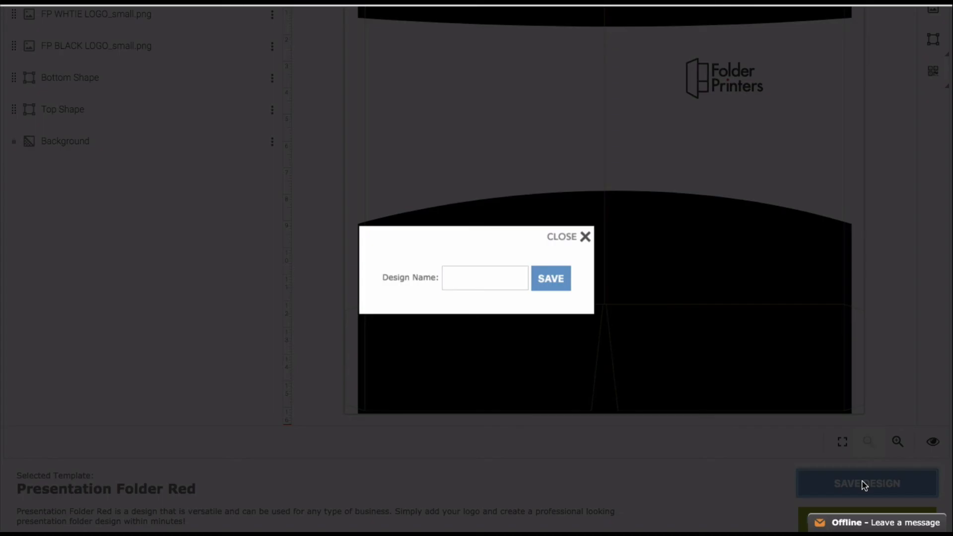
{"action": "left_click", "coordinate": [478, 278]}
{"action": "type", "text": "Blk Version 1"}
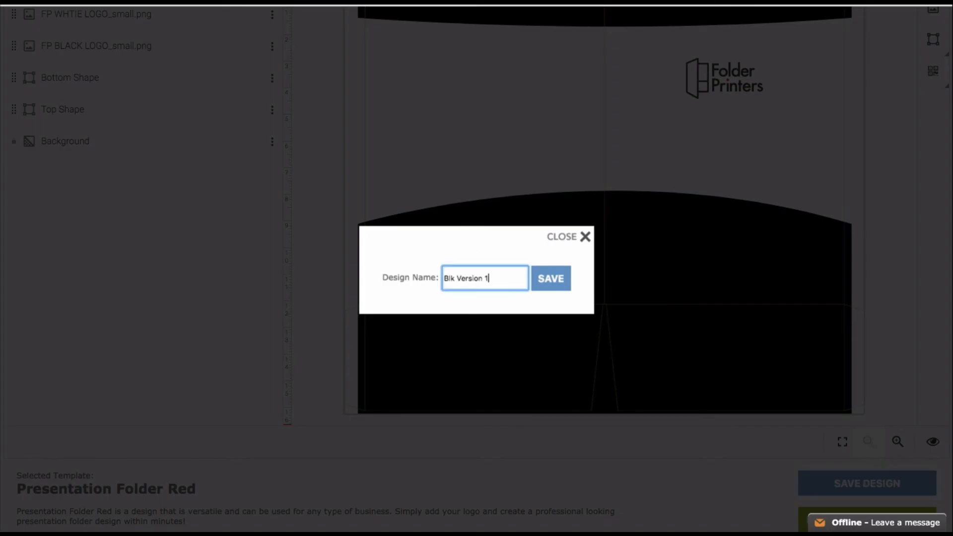
{"action": "left_click", "coordinate": [550, 282]}
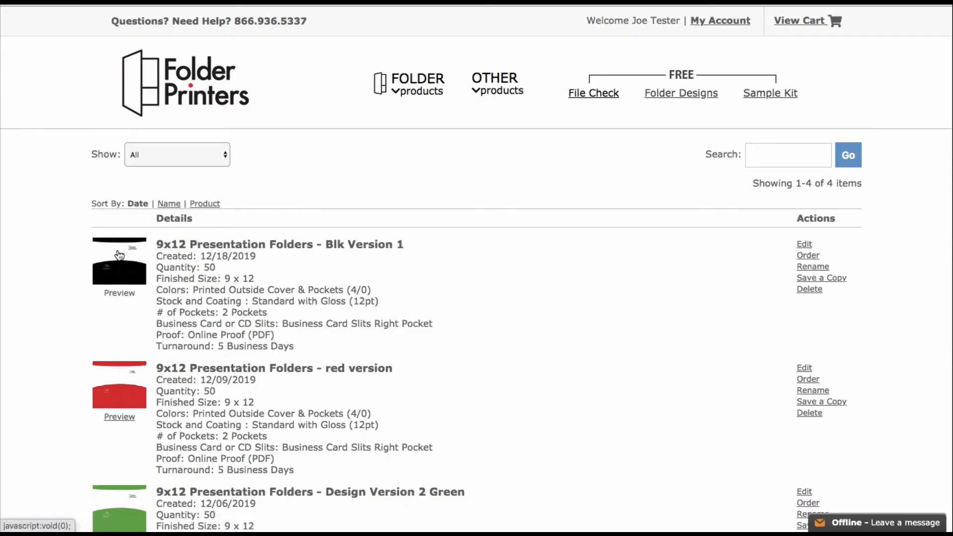
{"action": "scroll", "coordinate": [119, 255], "scroll_direction": "down", "scroll_amount": 8}
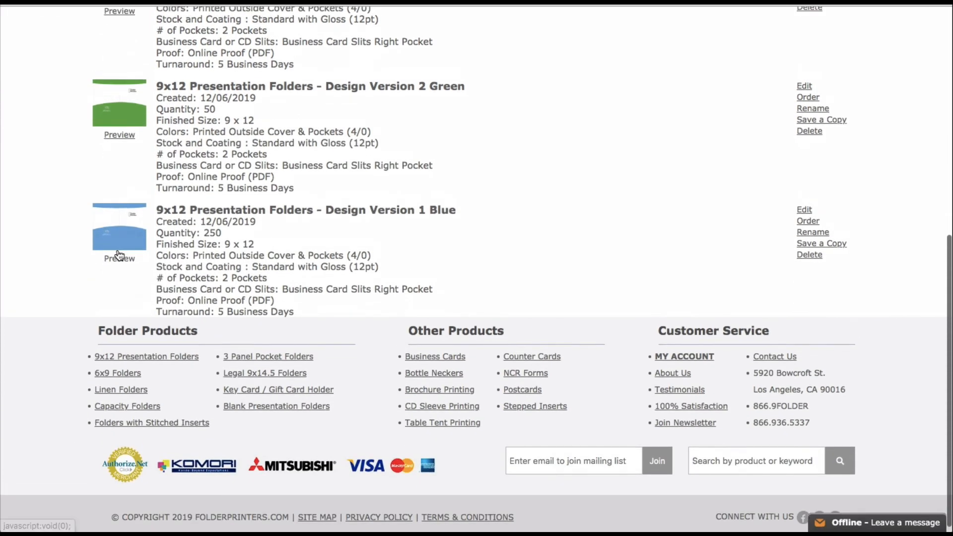
{"action": "scroll", "coordinate": [117, 250], "scroll_direction": "up", "scroll_amount": 8}
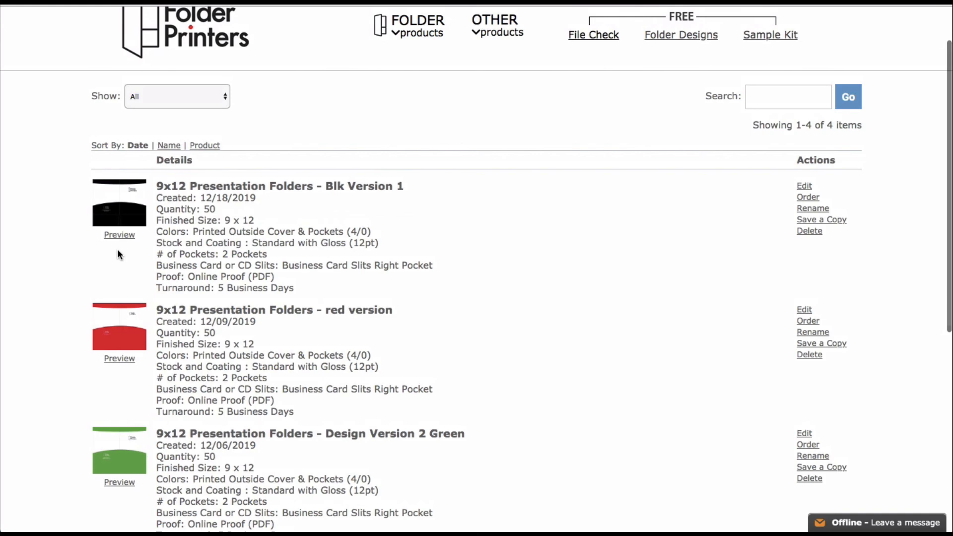